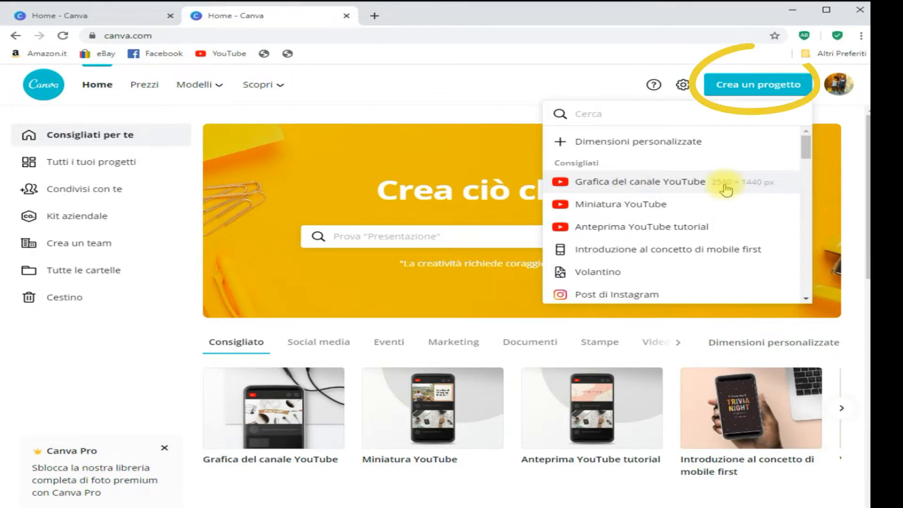
Create a YouTube channel art design of 2560 × 1440 px and apply the yellow "Rufus Plays Jazz" template.
click(726, 189)
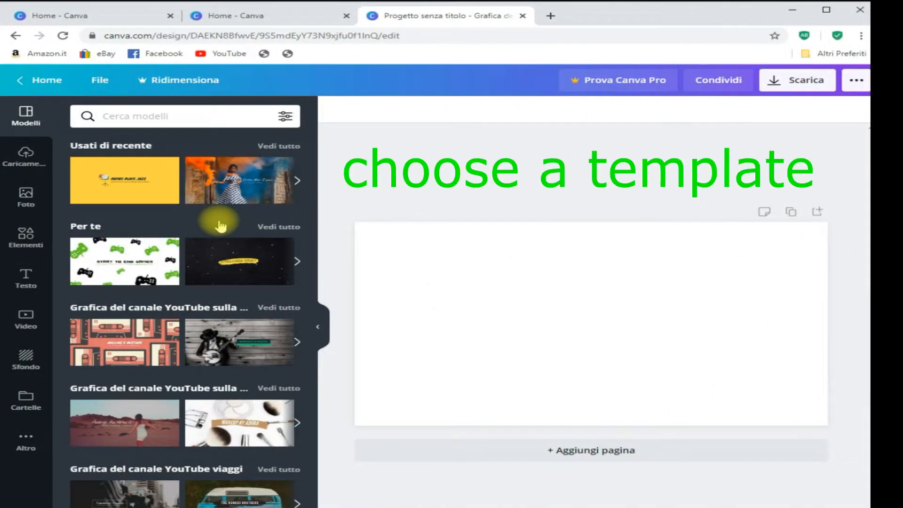
drag(126, 190, 560, 329)
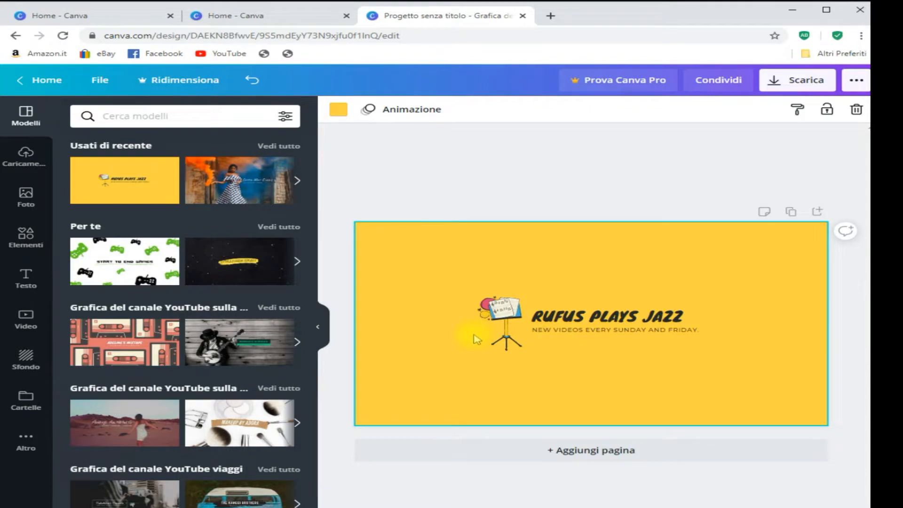
Place the uploaded dark YouTube safe-area guide image on the banner and stretch it to cover the whole canvas.
click(26, 158)
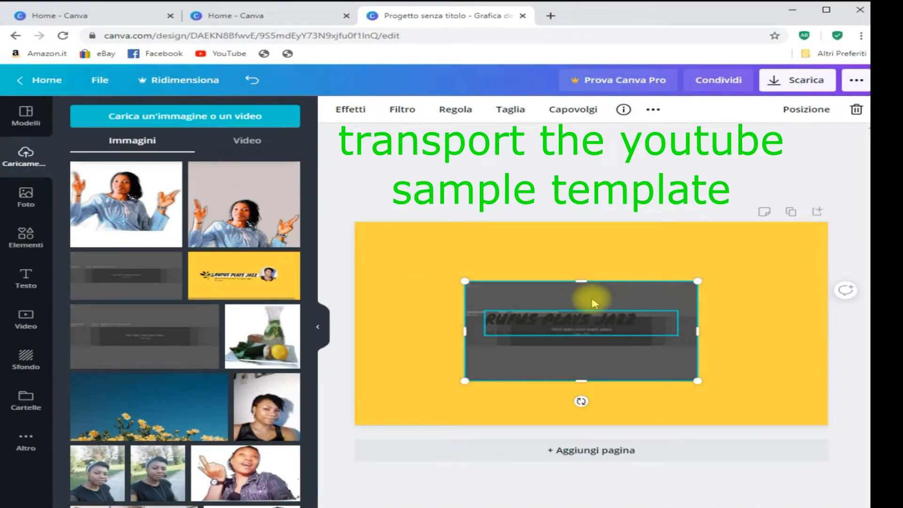
drag(581, 282, 582, 212)
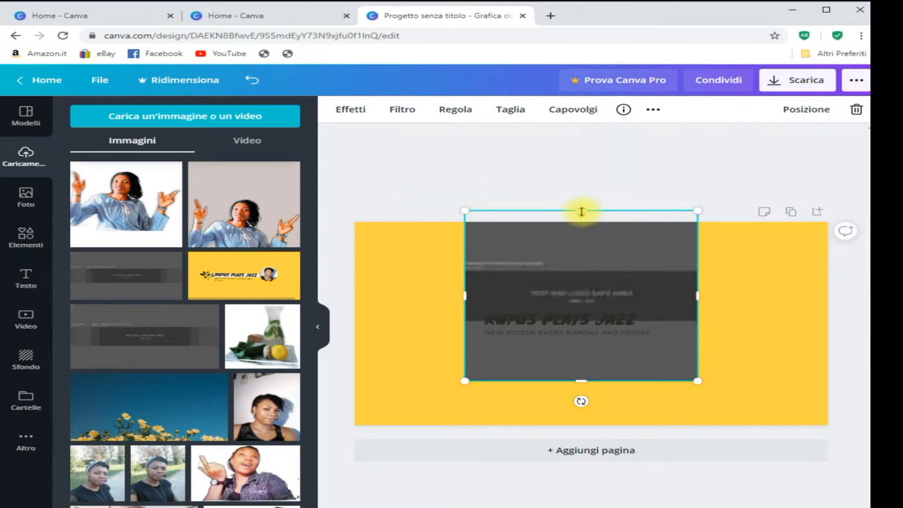
drag(698, 295, 773, 326)
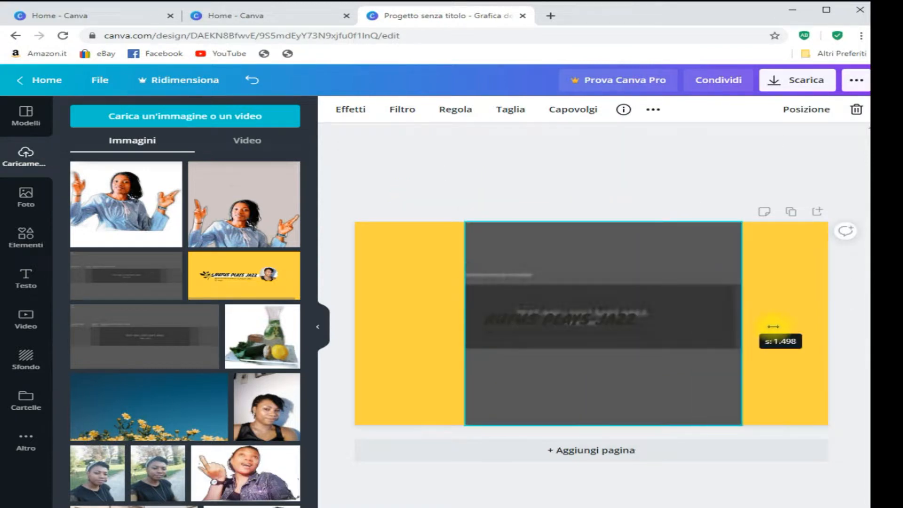
drag(773, 326, 826, 326)
drag(464, 324, 362, 322)
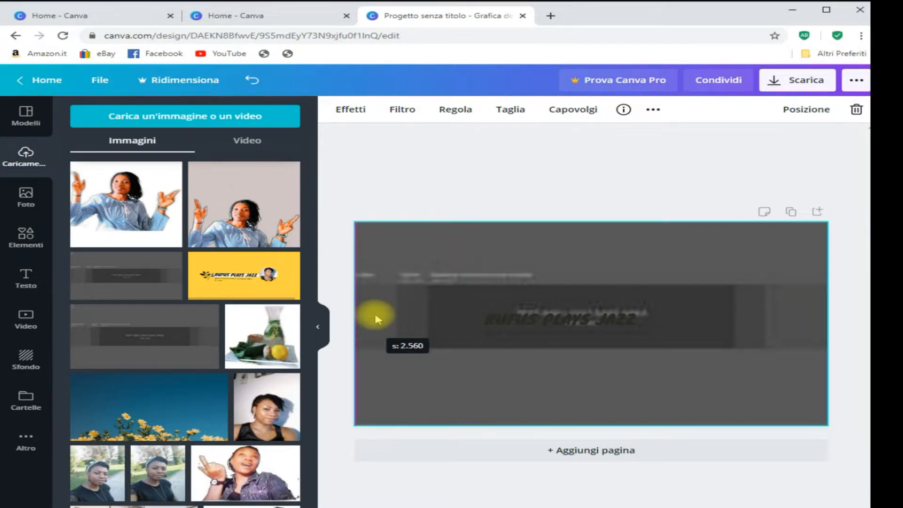
click(378, 320)
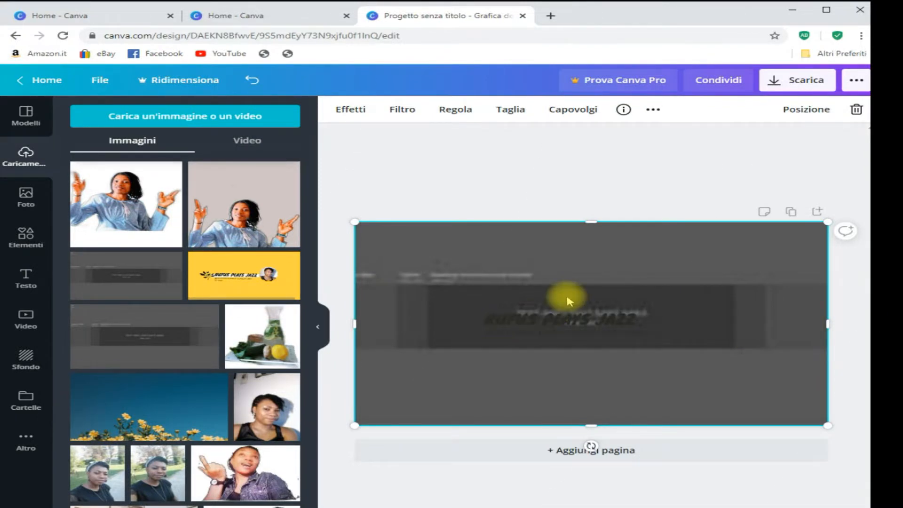
Set the transparency of the safe-area guide image to 79 so the template shows through.
click(715, 336)
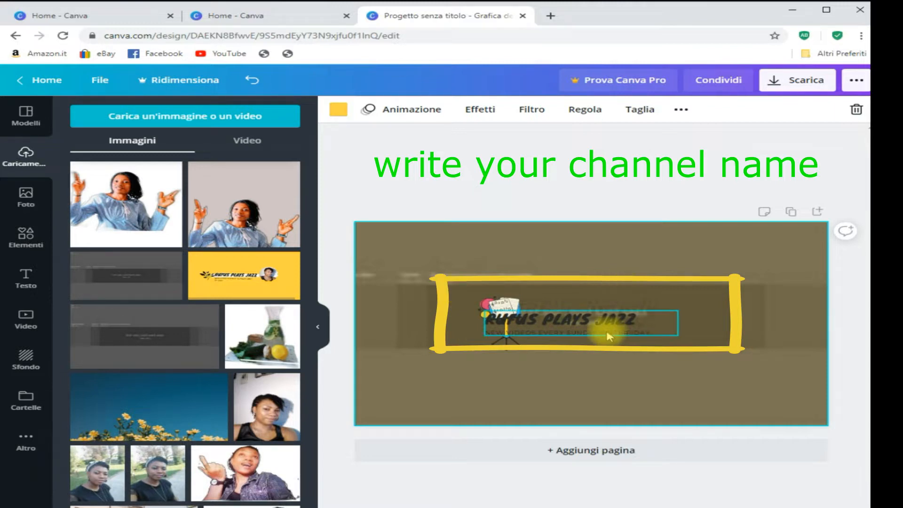
click(681, 109)
click(642, 136)
drag(640, 166, 571, 171)
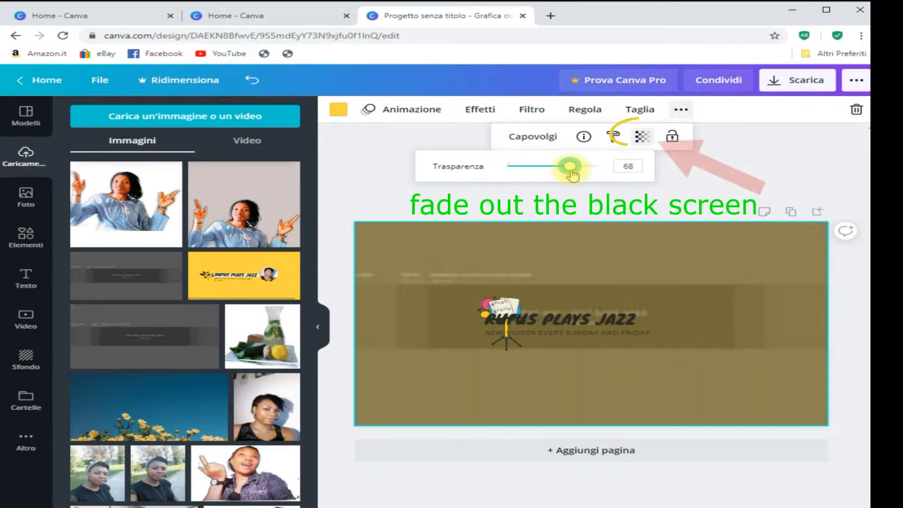
mouse_move(573, 176)
mouse_down()
mouse_move(559, 178)
mouse_move(573, 173)
mouse_up()
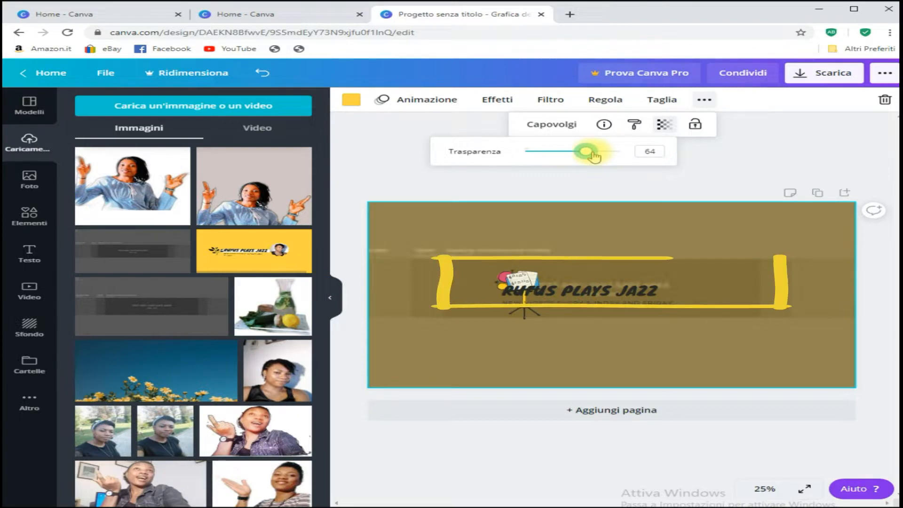
drag(586, 151, 600, 151)
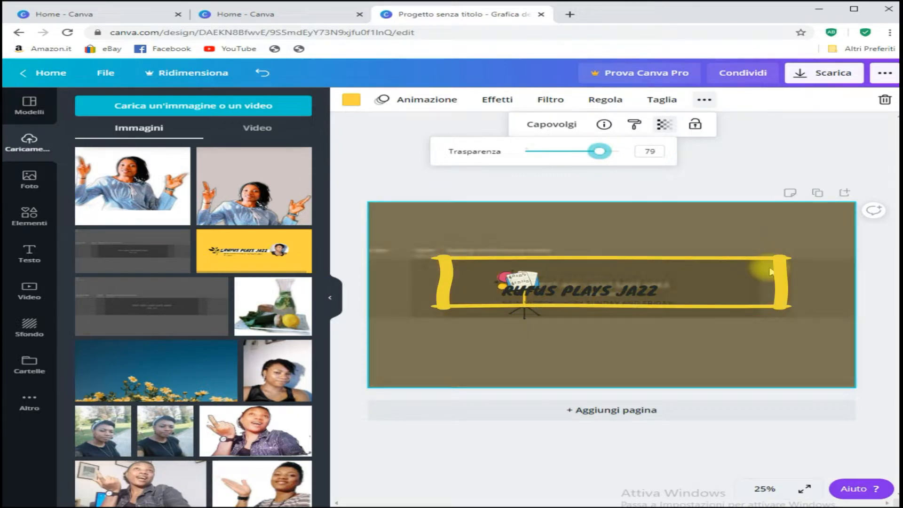
click(700, 314)
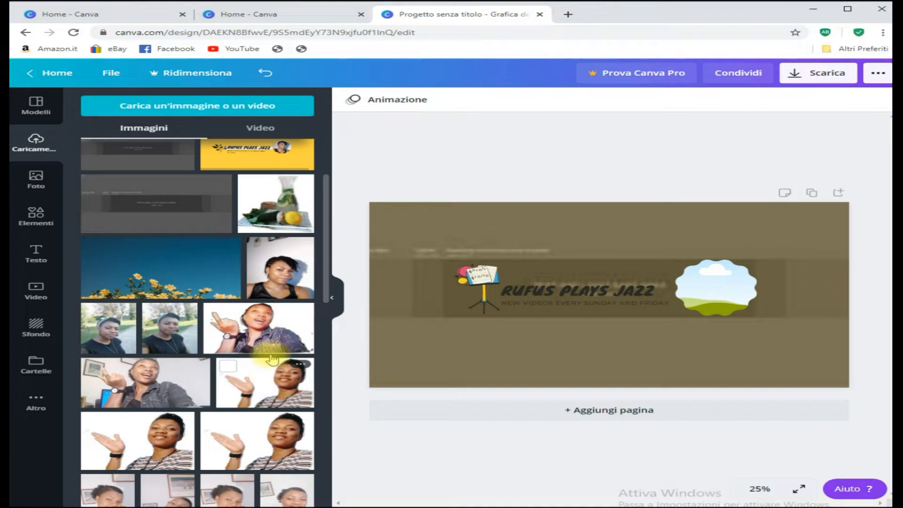
Fill the scalloped frame with an uploaded portrait photo and put it in place of the music stand graphic.
drag(272, 359, 716, 288)
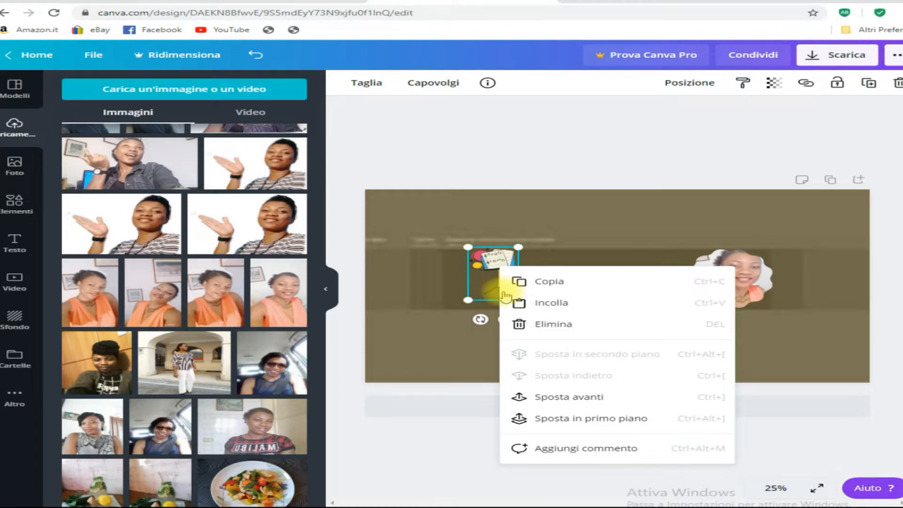
click(554, 292)
drag(687, 286, 460, 287)
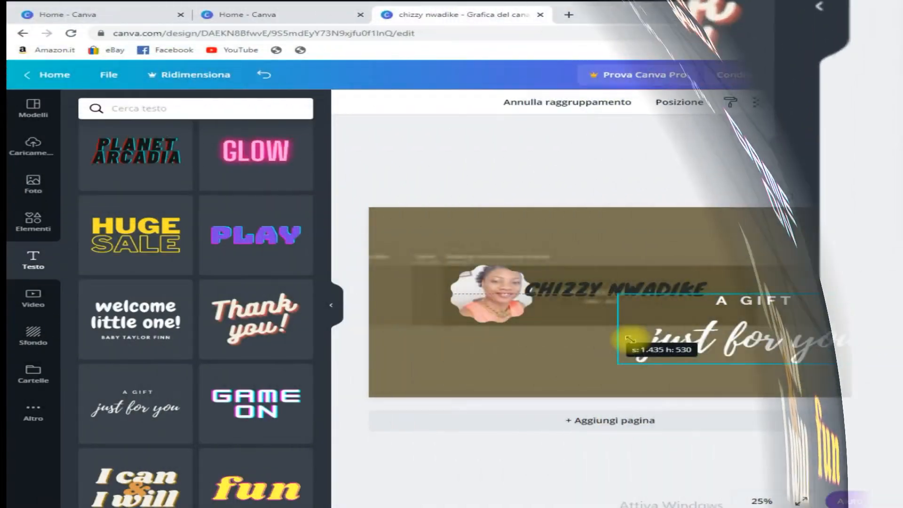
Shrink the "A gift just for you" text, place it under the channel name and replace its script line with "beauty, vlogs and food".
drag(630, 342, 630, 339)
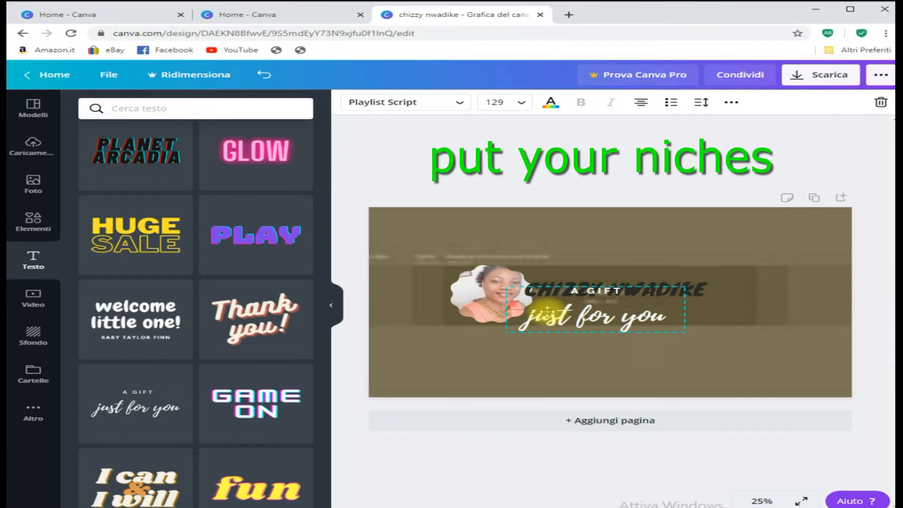
drag(519, 304, 529, 296)
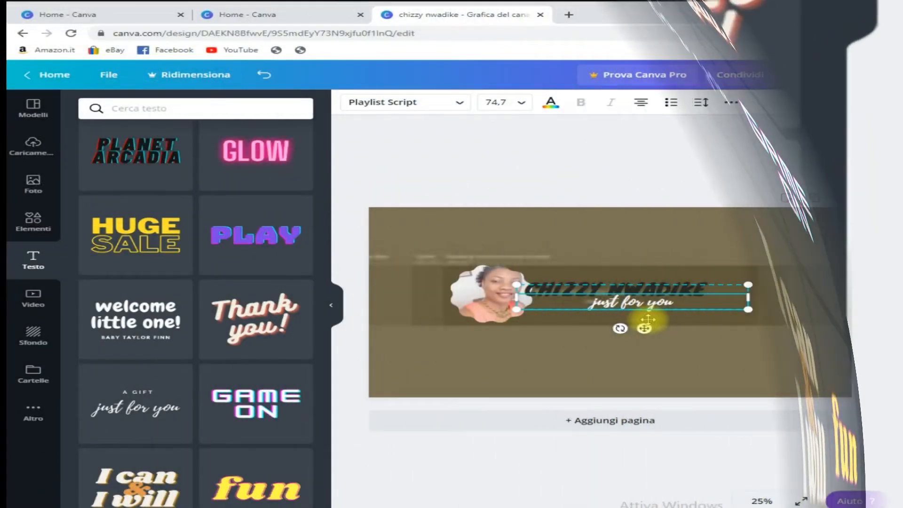
key(BackSpace)
key(BackSpace)
key(BackSpace)
key(BackSpace)
key(BackSpace)
key(BackSpace)
key(BackSpace)
key(BackSpace)
key(BackSpace)
key(BackSpace)
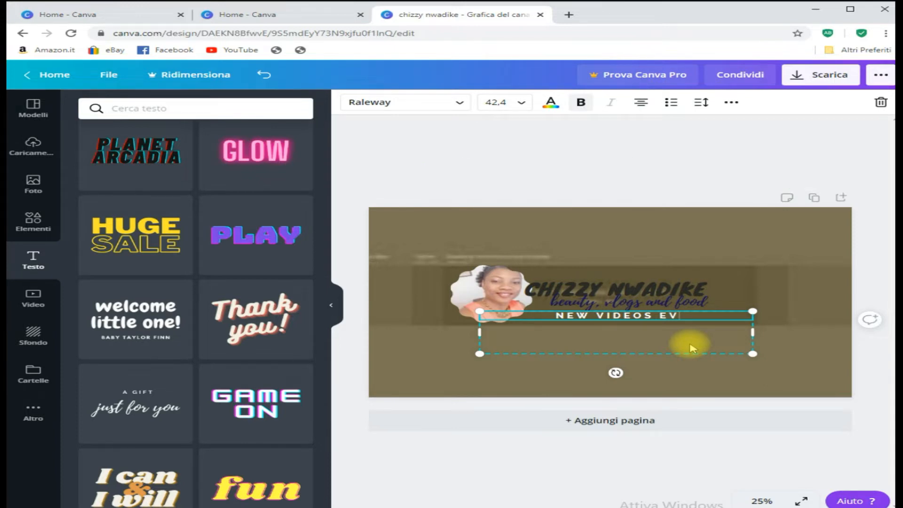
Complete the schedule line as "NEW VIDEOS EVERY TUESDAY AND FRIDAYS" and arrange the text lines inside the safe area.
text(ERY TUESDAY AND)
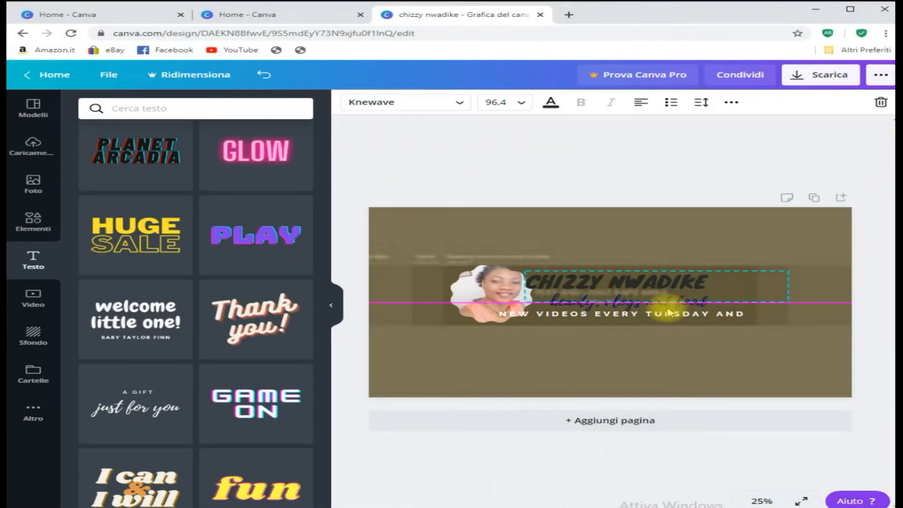
drag(668, 313, 643, 298)
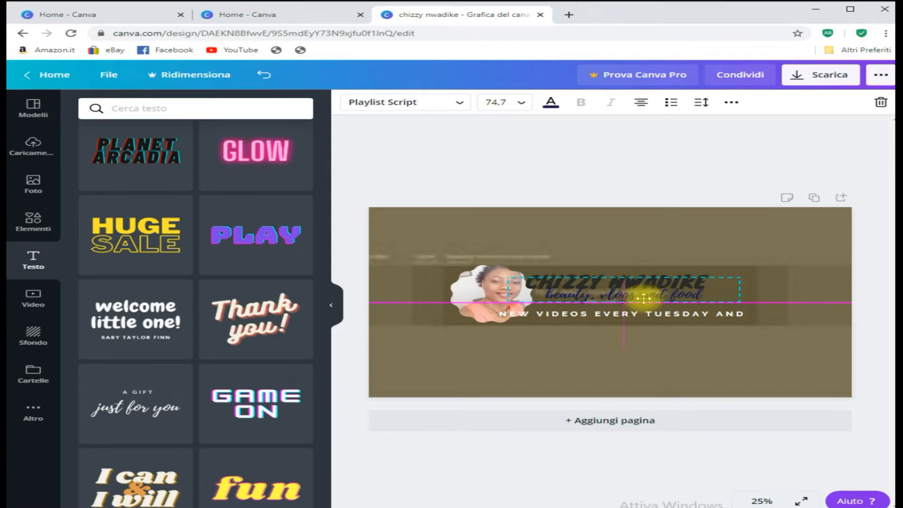
drag(642, 298, 649, 297)
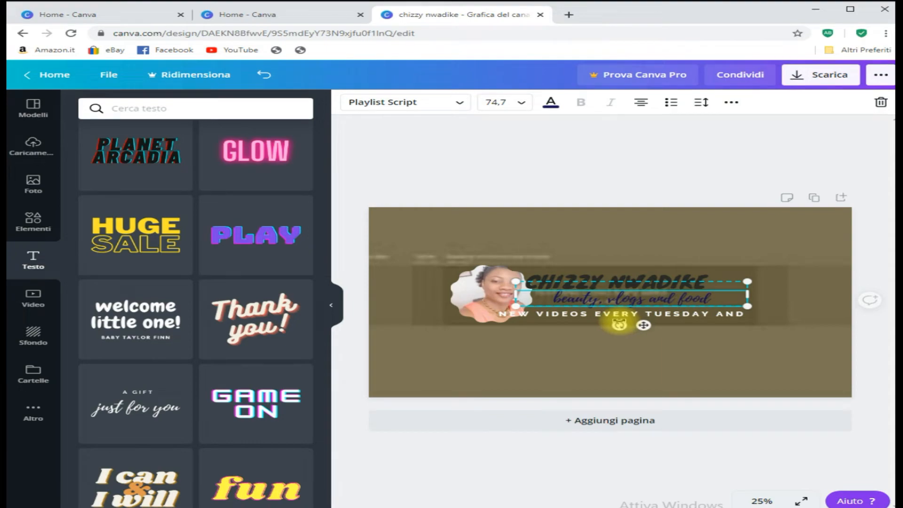
click(657, 315)
drag(659, 312, 680, 308)
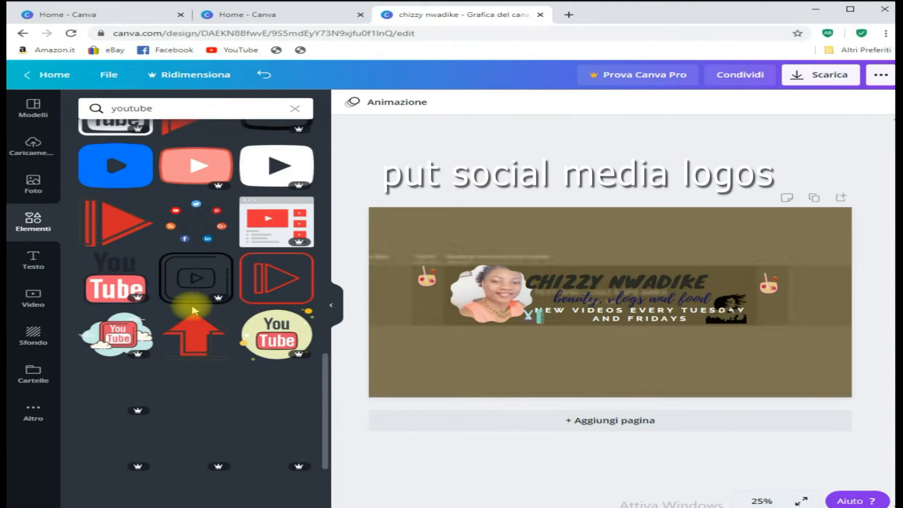
Shrink the red YouTube play logo and place it just before "AND FRIDAYS" in the schedule line.
scroll(193, 310, up, 3)
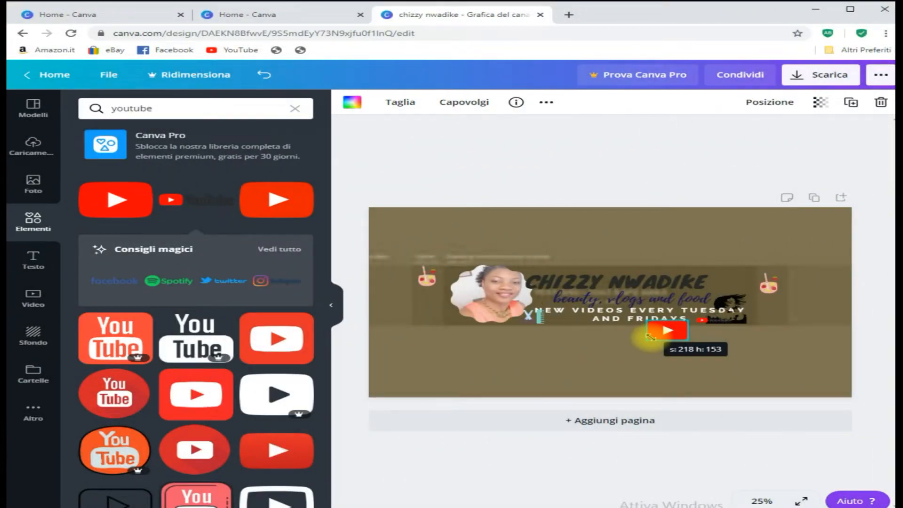
drag(651, 337, 671, 333)
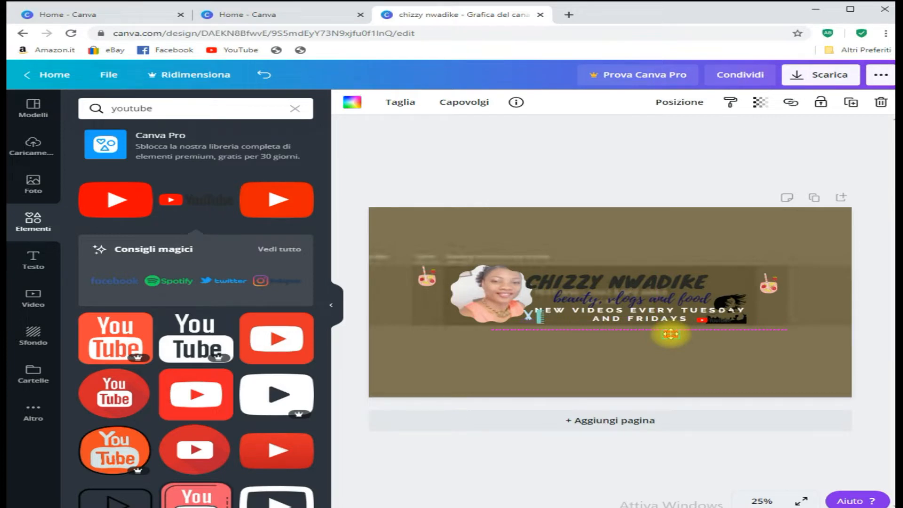
mouse_move(671, 333)
mouse_down()
mouse_move(650, 337)
mouse_move(671, 334)
mouse_up()
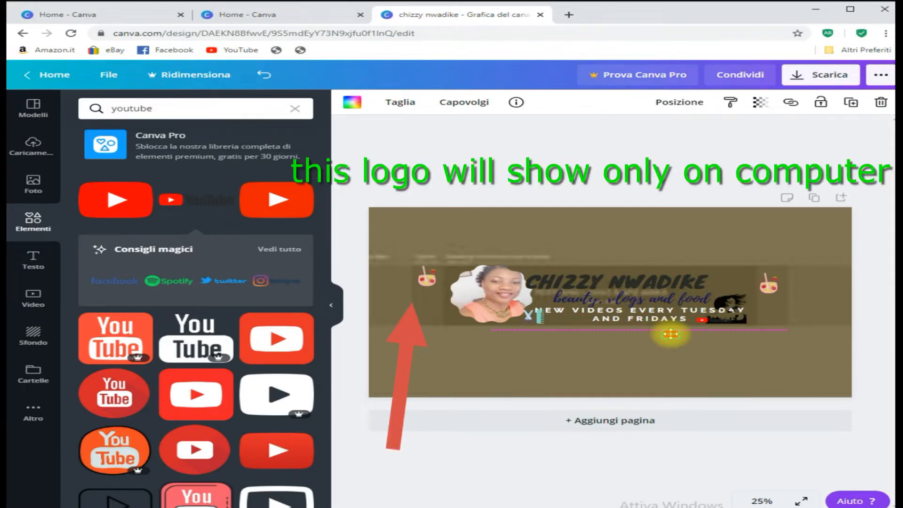
click(734, 359)
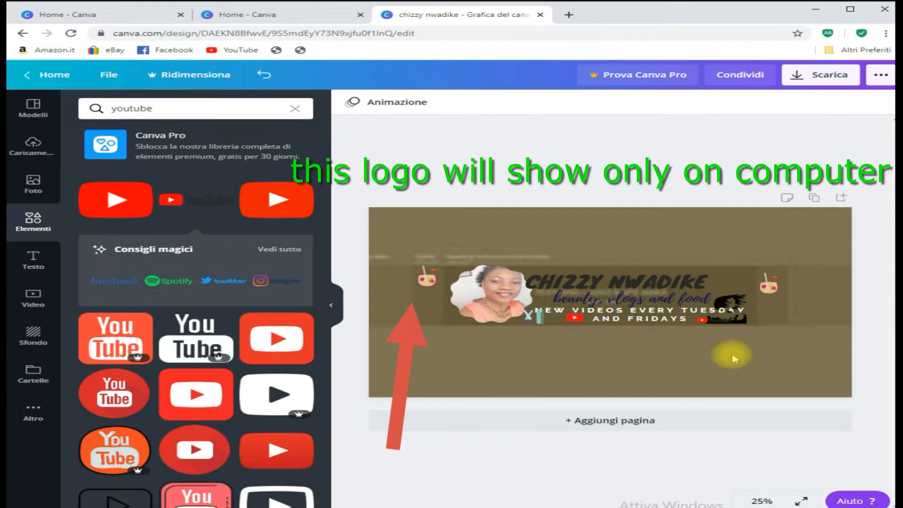
Replace the spare YouTube logo with small Facebook and Instagram logos beside "AND FRIDAYS" in the schedule line.
key(ctrl+z)
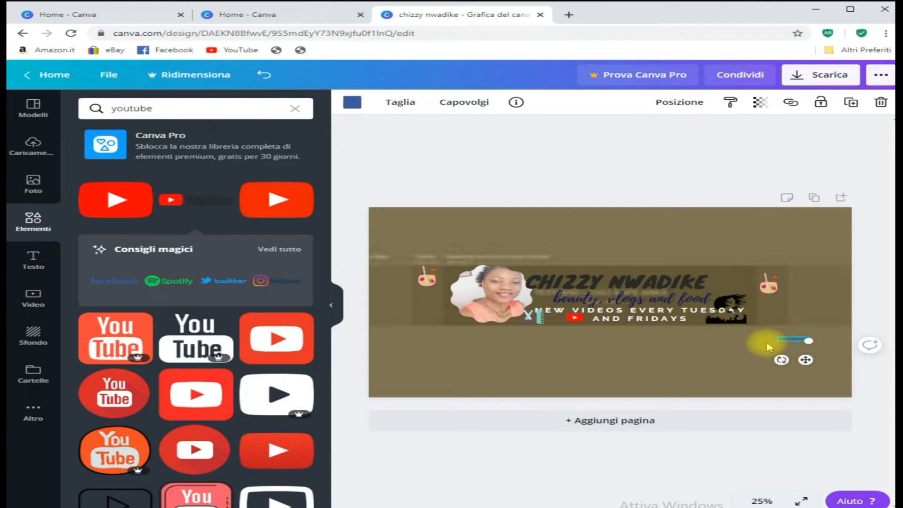
click(768, 347)
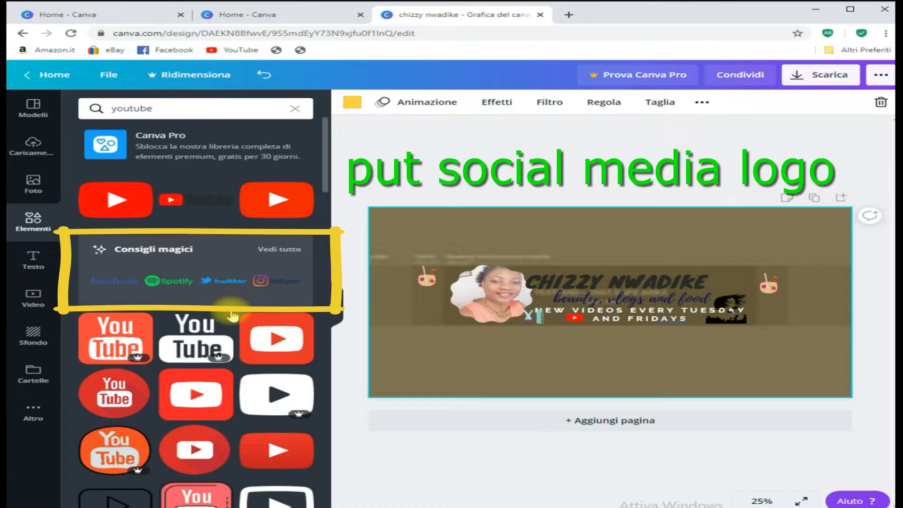
click(261, 281)
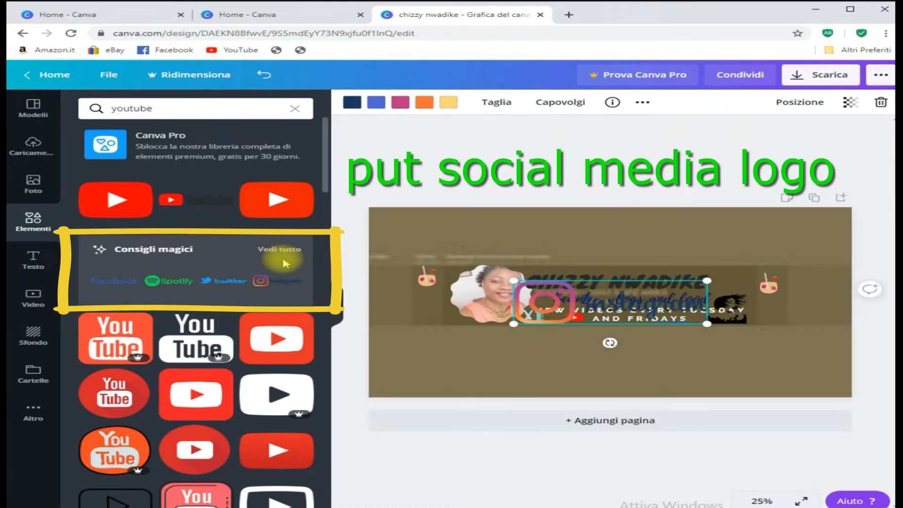
click(282, 256)
drag(513, 323, 656, 324)
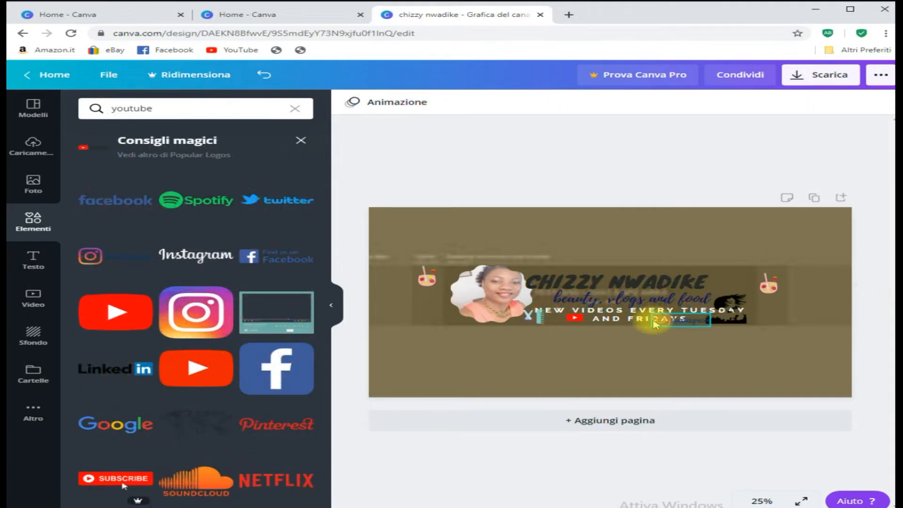
drag(655, 324, 691, 320)
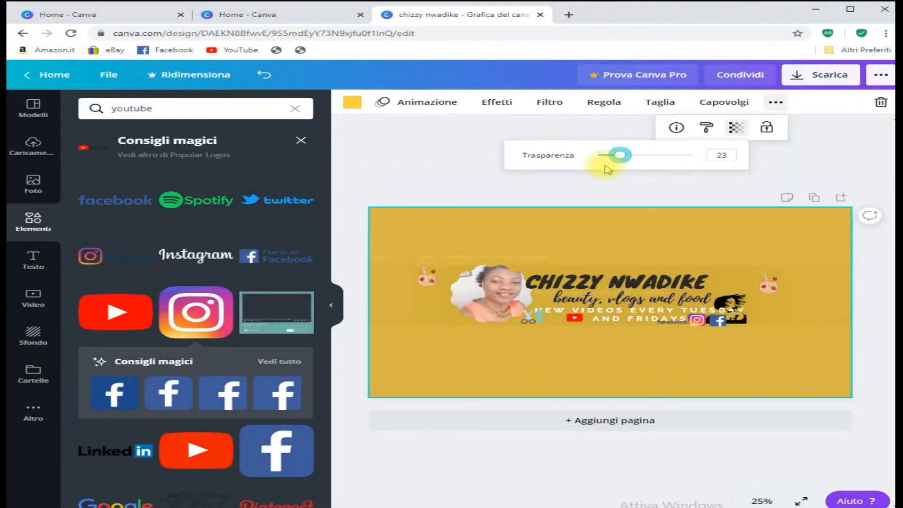
Enlarge the two strawberry drink graphics and place them at the banner's outer edges, outside the text area.
click(427, 279)
drag(419, 285, 362, 378)
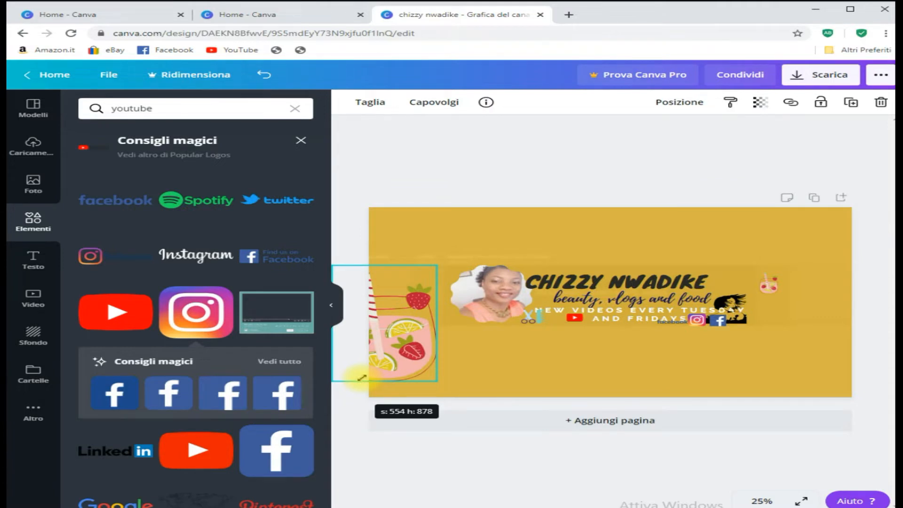
drag(361, 377, 369, 335)
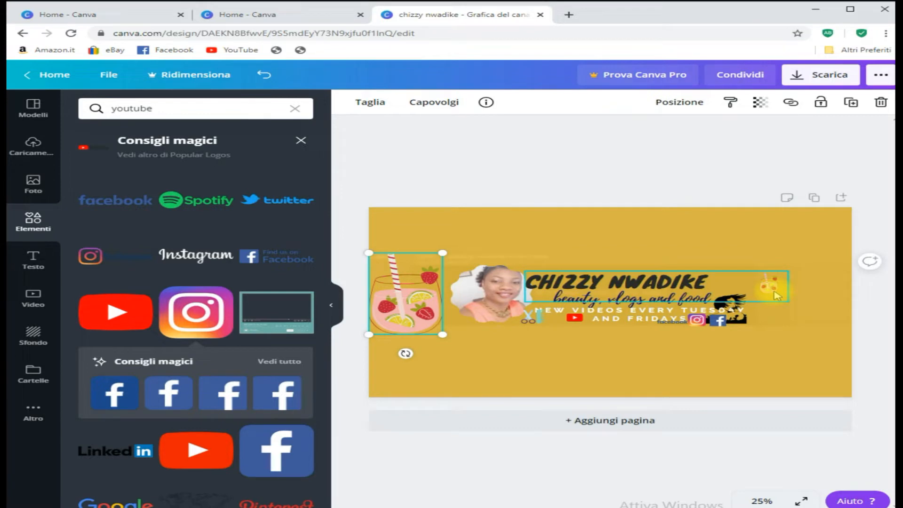
drag(777, 295, 821, 296)
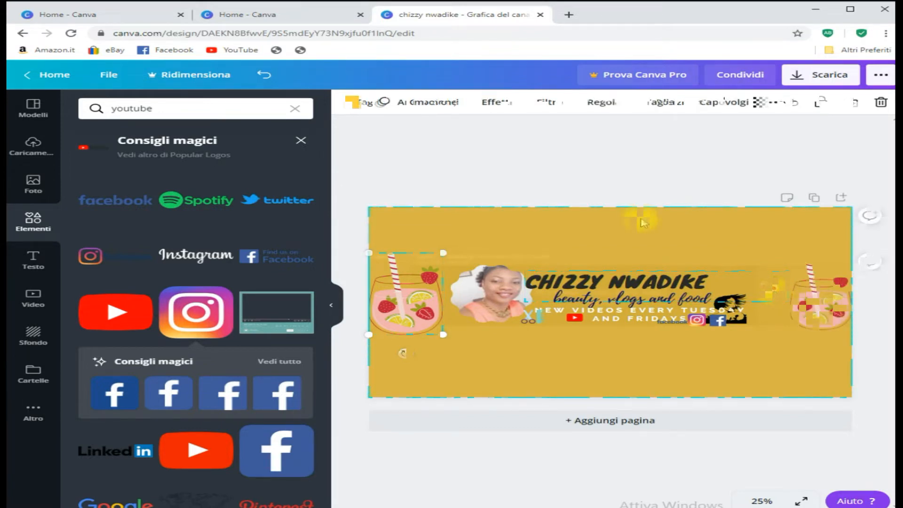
Change the banner's background colour to the light purple preset.
click(352, 101)
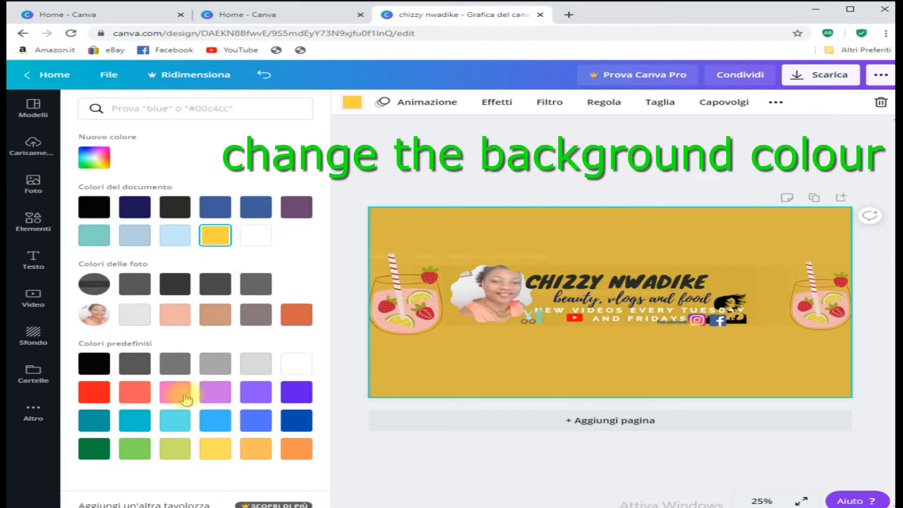
click(215, 393)
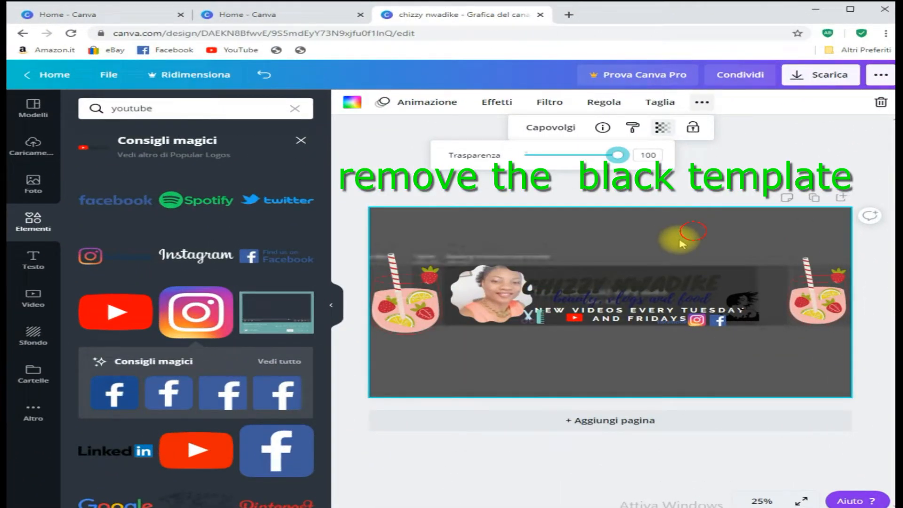
Delete the black safe-area template image from the banner's background and download the design as a PNG.
click(677, 240)
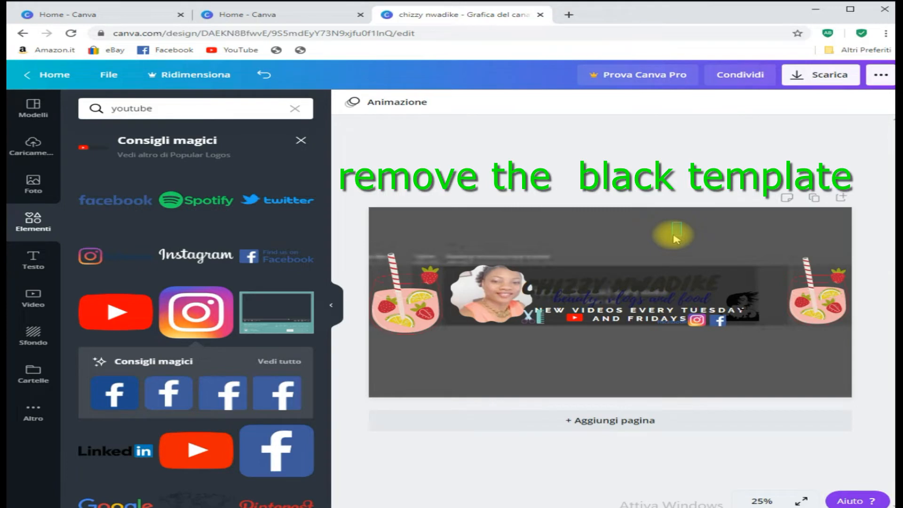
double_click(676, 239)
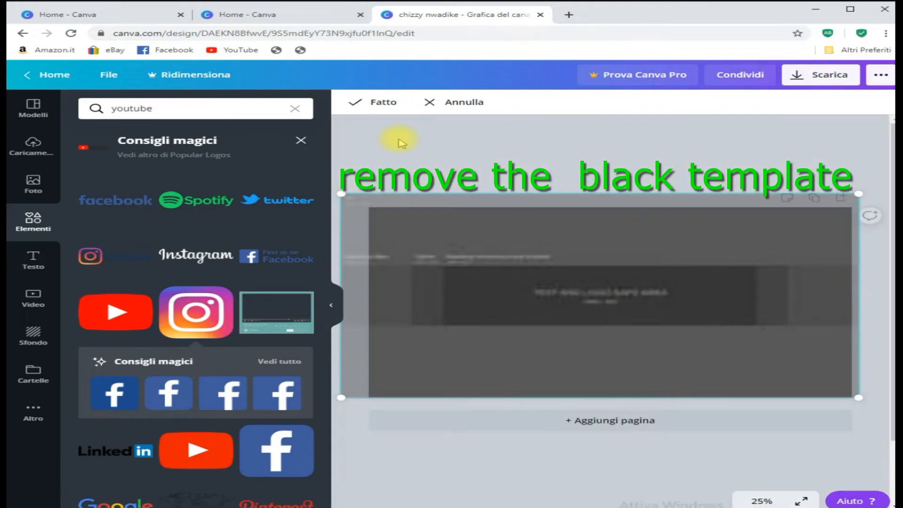
click(429, 102)
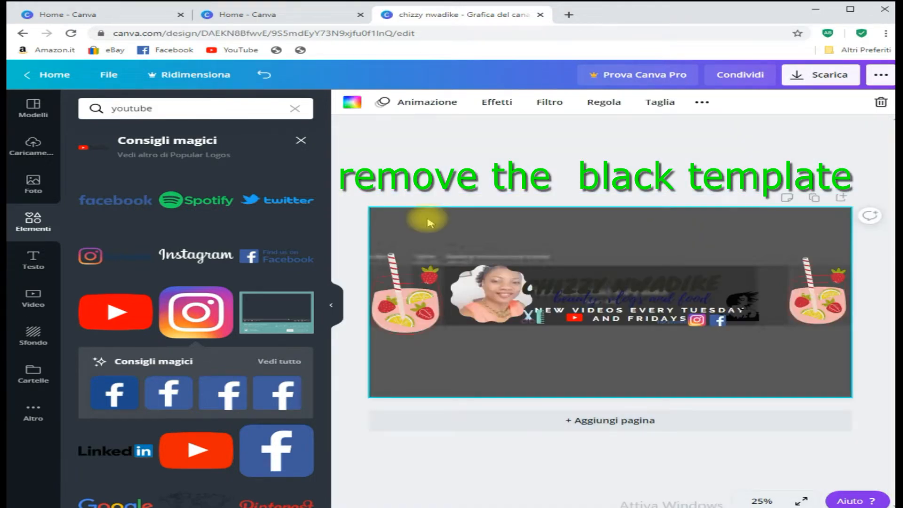
right_click(366, 199)
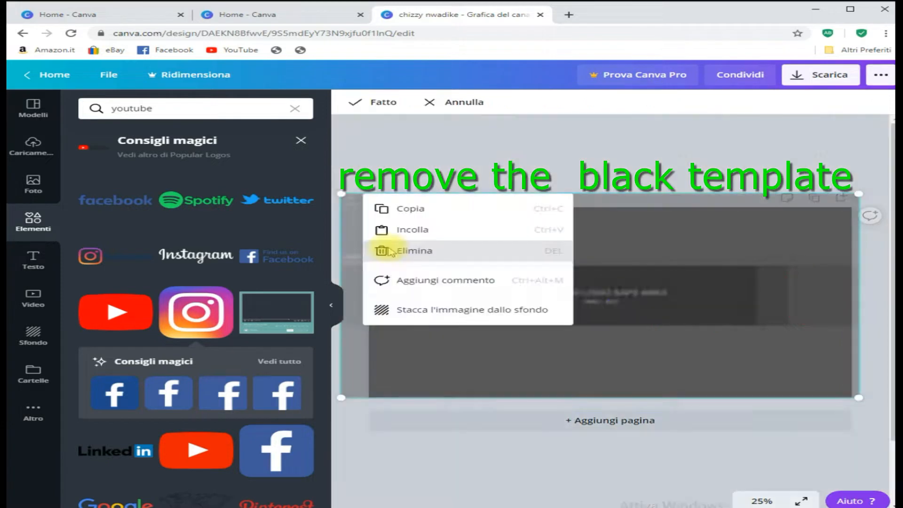
click(377, 251)
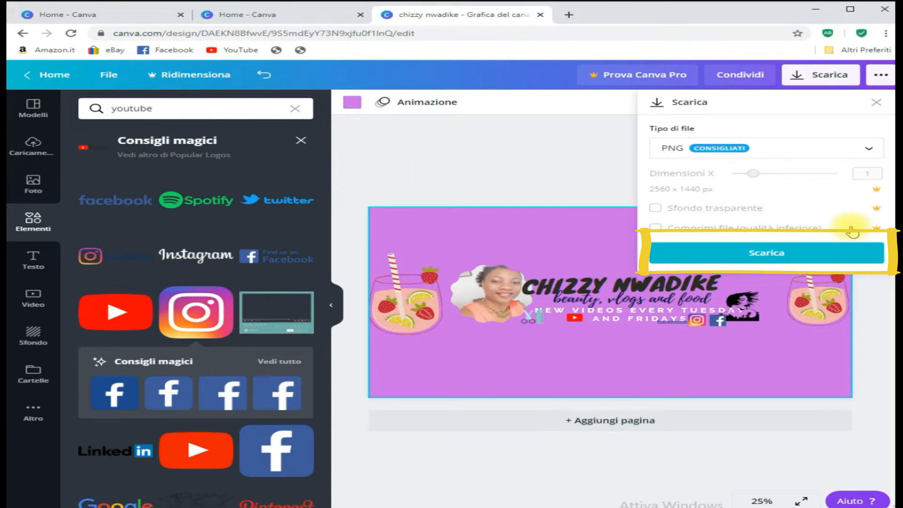
click(677, 206)
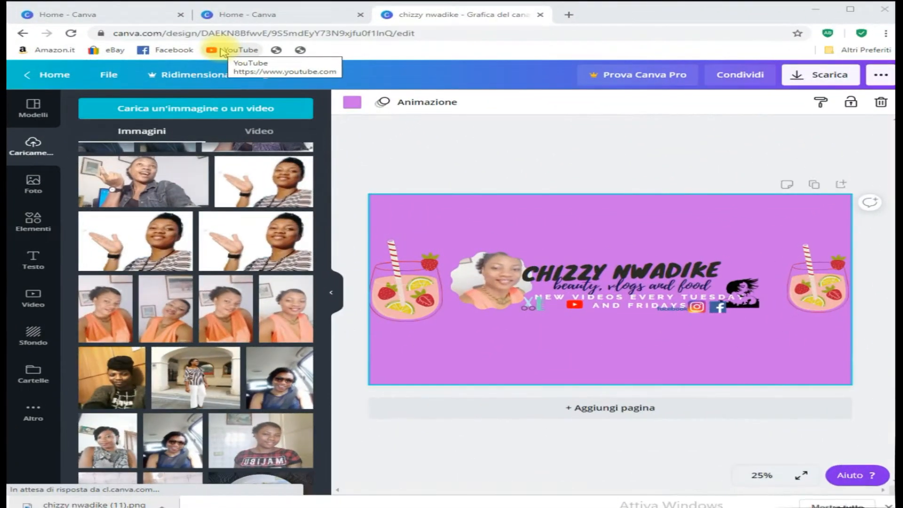
Go to YouTube, open your own channel and bring up the Branding settings of its channel customisation page.
click(222, 51)
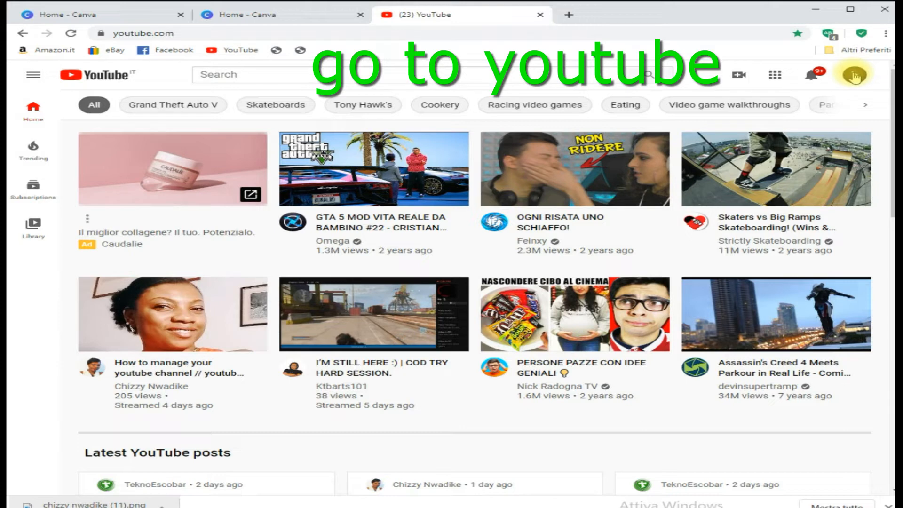
click(854, 76)
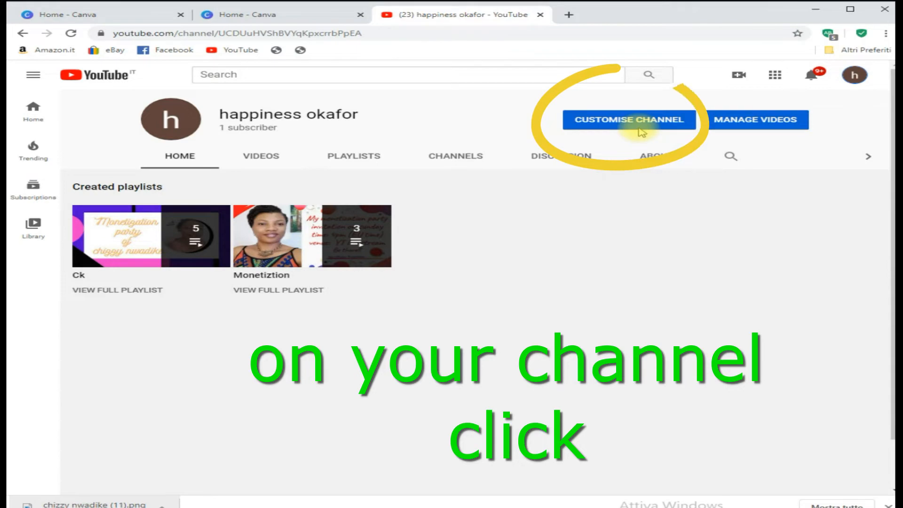
click(640, 131)
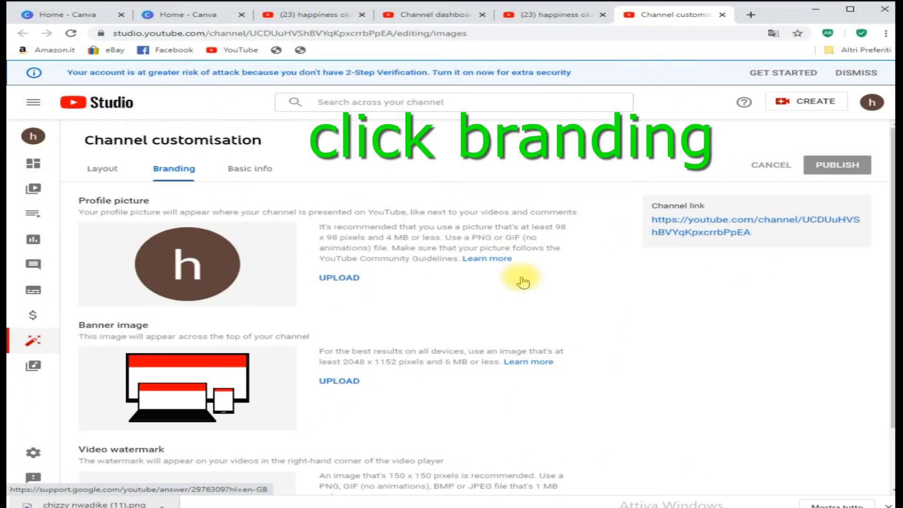
click(560, 14)
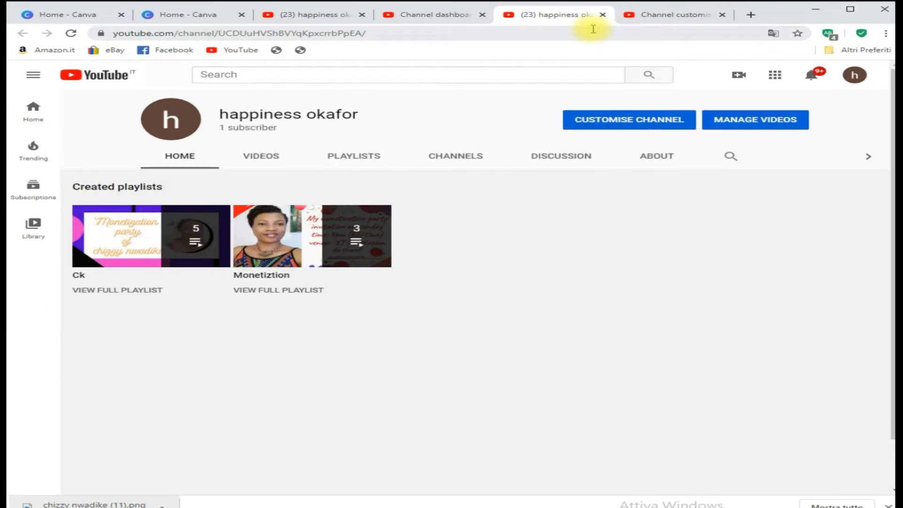
click(663, 16)
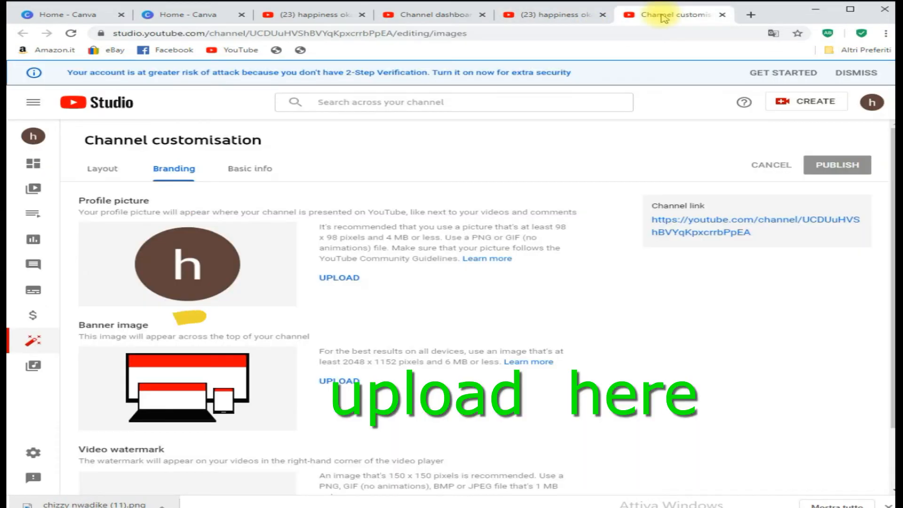